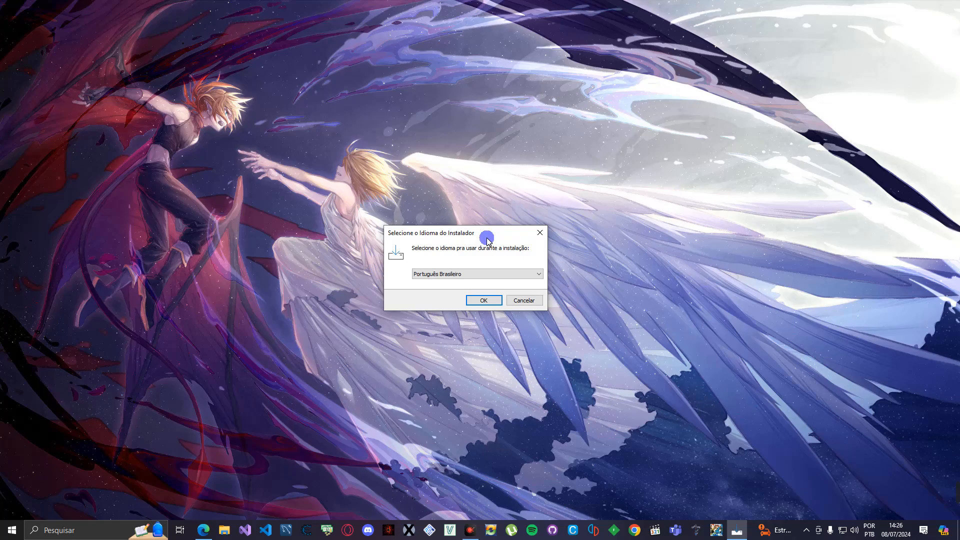
# Switch to Edge, try the Download Cheat Engine link on cheatengine.org, and close the browser
pyautogui.click(203, 530)
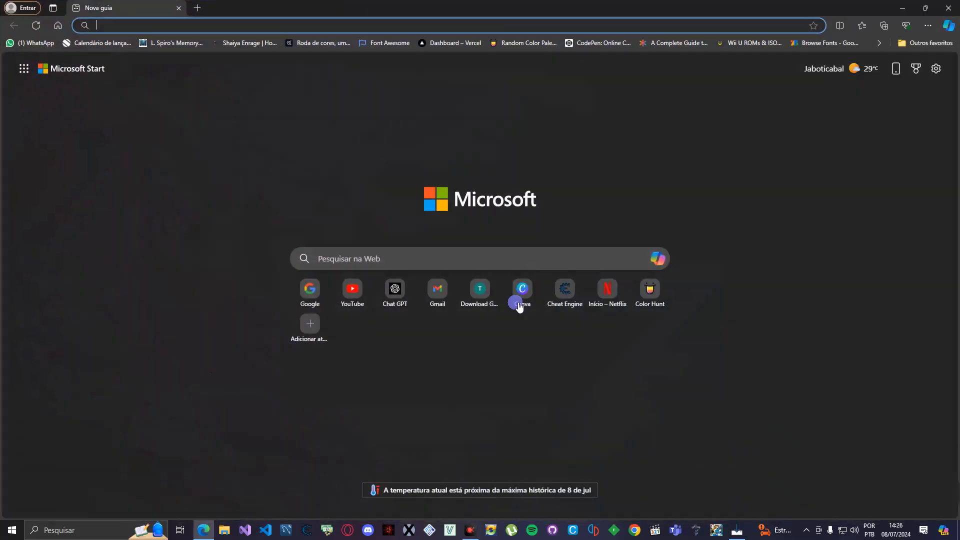
pyautogui.write('che')
pyautogui.press('Return')
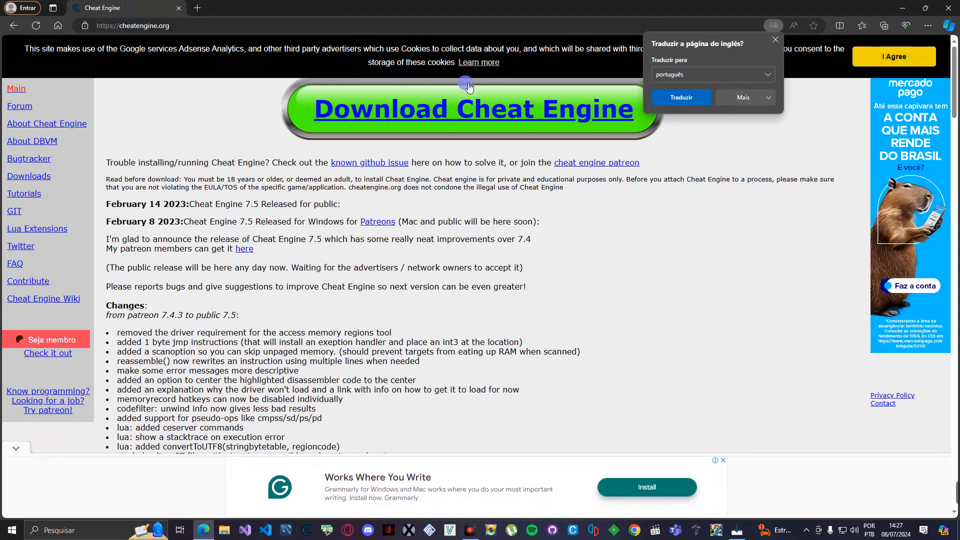
pyautogui.click(460, 105)
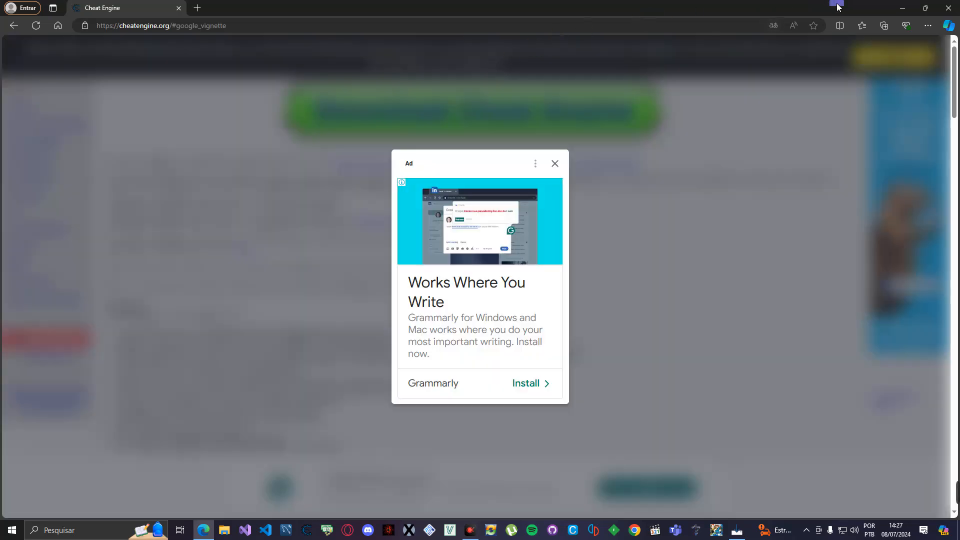
pyautogui.click(882, 27)
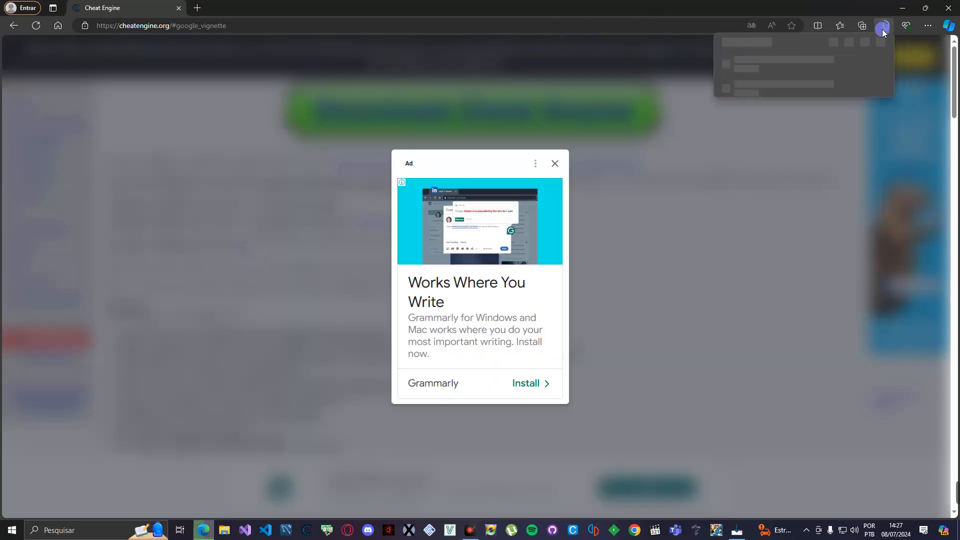
pyautogui.click(949, 9)
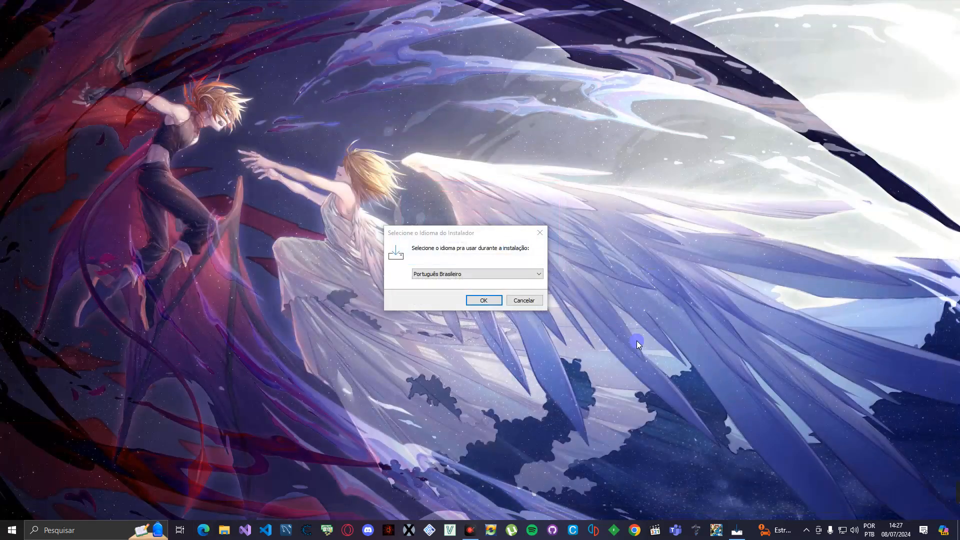
# Install Cheat Engine using Português Brasileiro as the installer language, declining the optional offers and launching the application on exit
pyautogui.moveTo(485, 233)
pyautogui.mouseDown()
pyautogui.moveTo(567, 231)
pyautogui.moveTo(491, 233)
pyautogui.mouseUp()
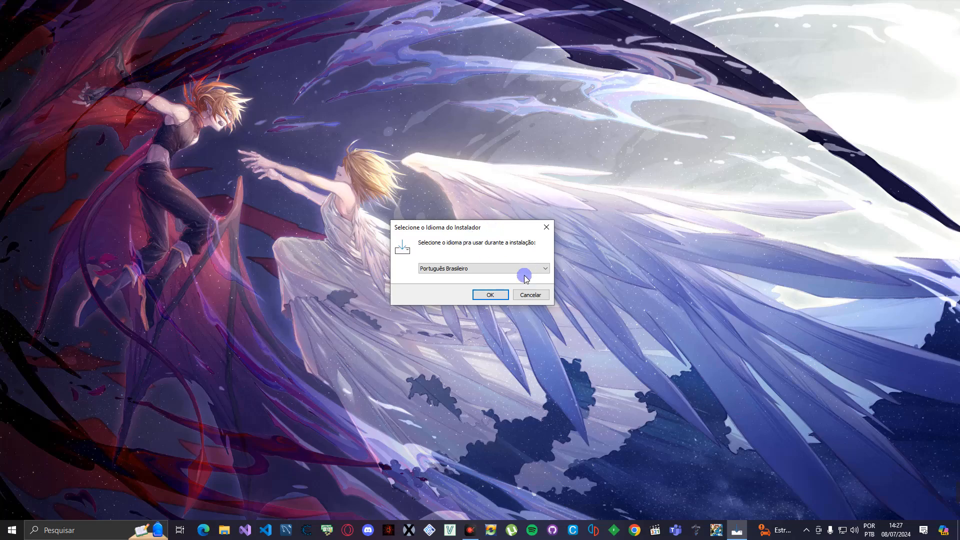
pyautogui.click(490, 295)
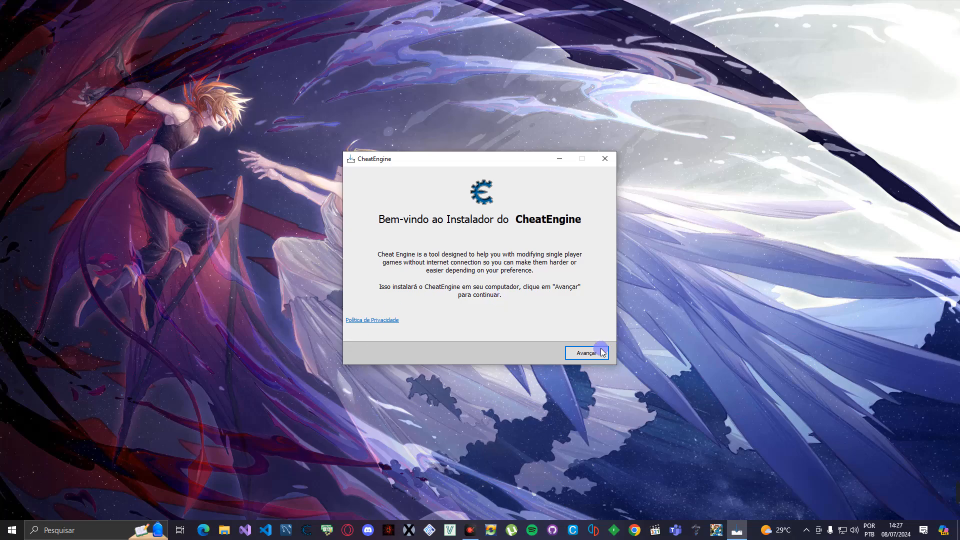
pyautogui.click(586, 352)
pyautogui.click(376, 354)
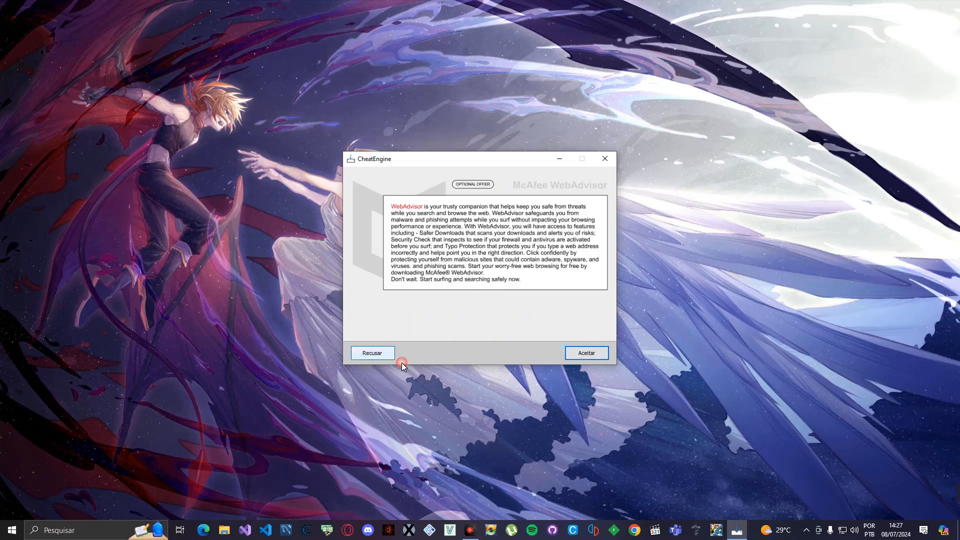
pyautogui.click(382, 354)
pyautogui.click(381, 353)
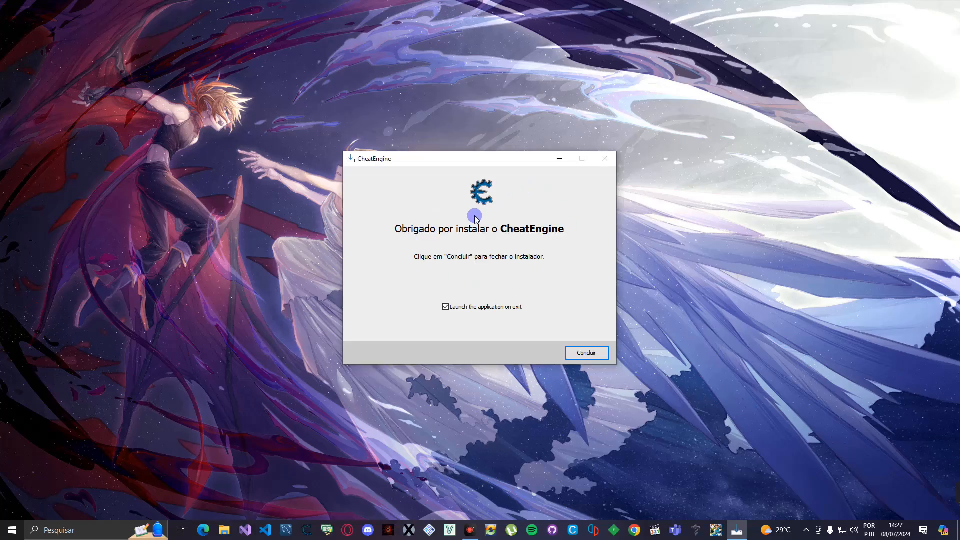
pyautogui.click(590, 353)
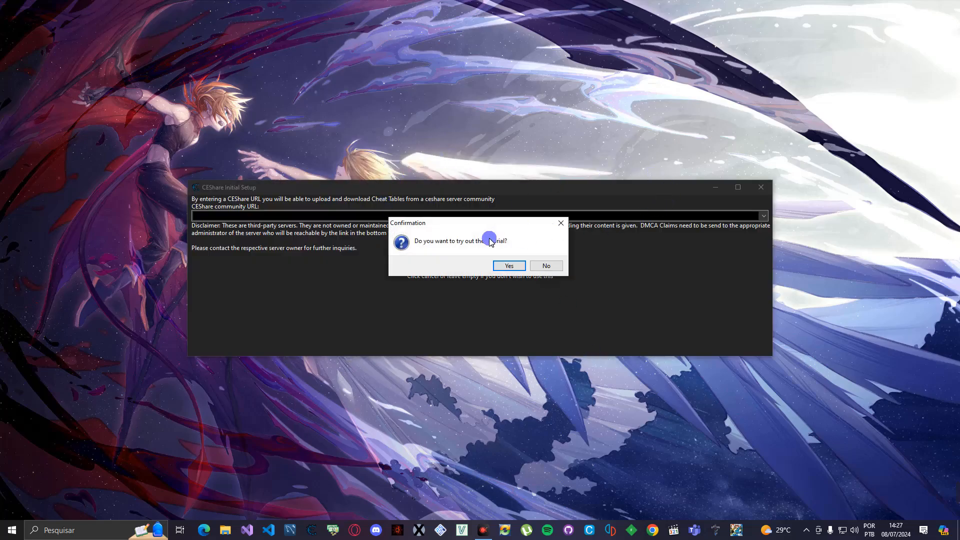
# Skip the tutorial and the CEShare initial setup, and reposition and lengthen the Cheat Engine main window
pyautogui.click(548, 266)
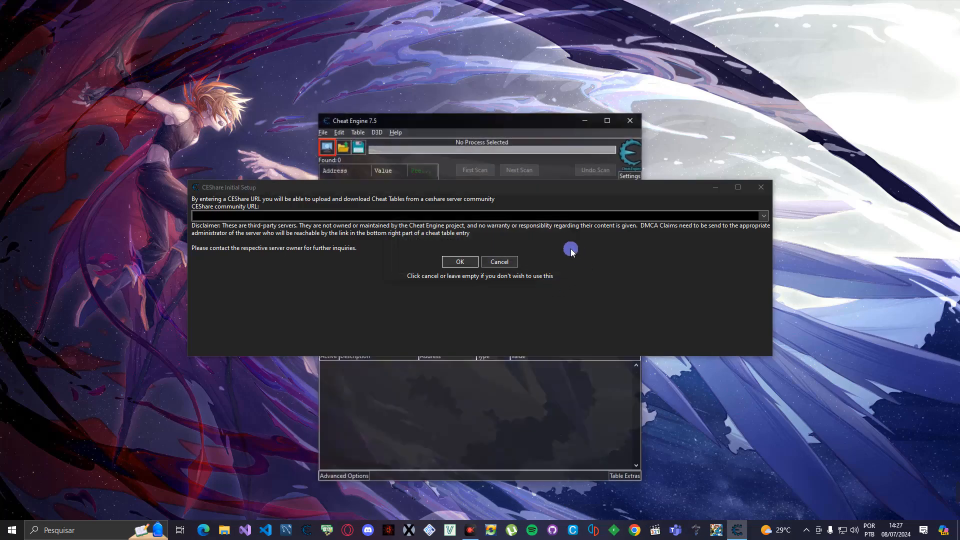
pyautogui.click(767, 187)
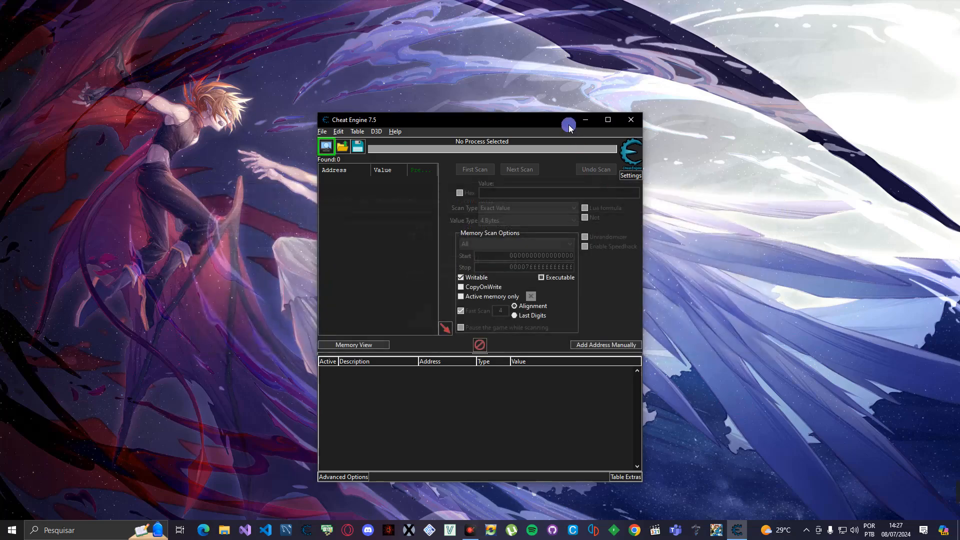
pyautogui.moveTo(565, 120); pyautogui.dragTo(813, 12)
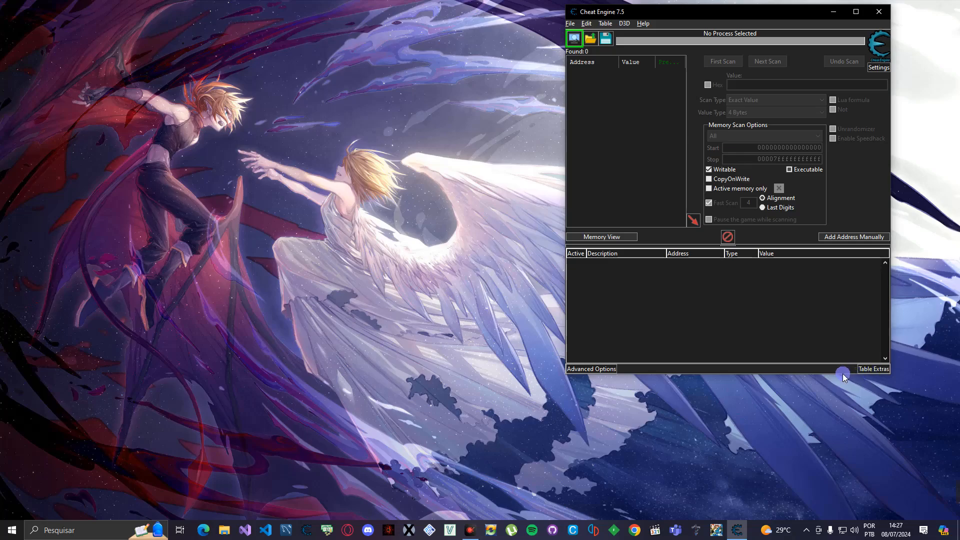
pyautogui.moveTo(841, 374); pyautogui.dragTo(842, 476)
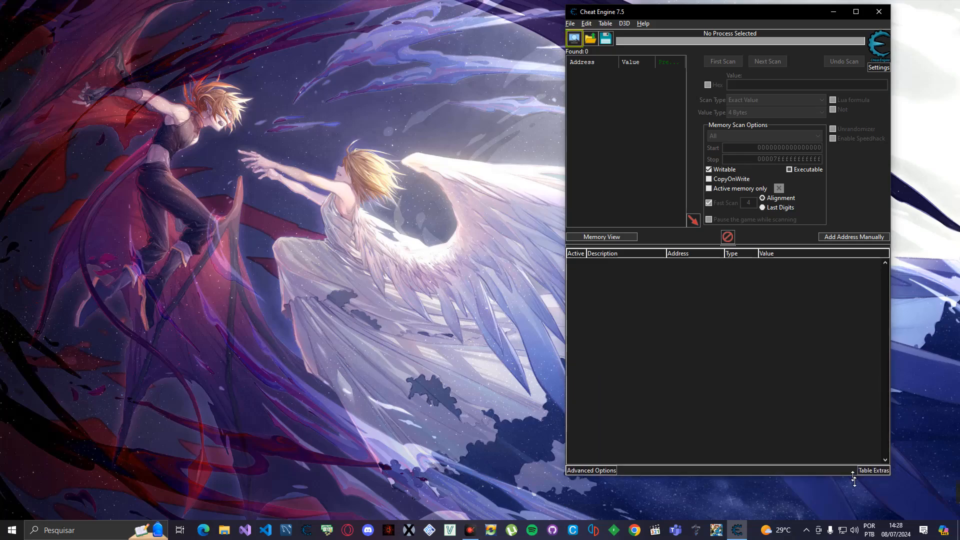
# Turn off checking for updates when Cheat Engine starts in the General Settings, with the interval entered as 1 day
pyautogui.click(878, 67)
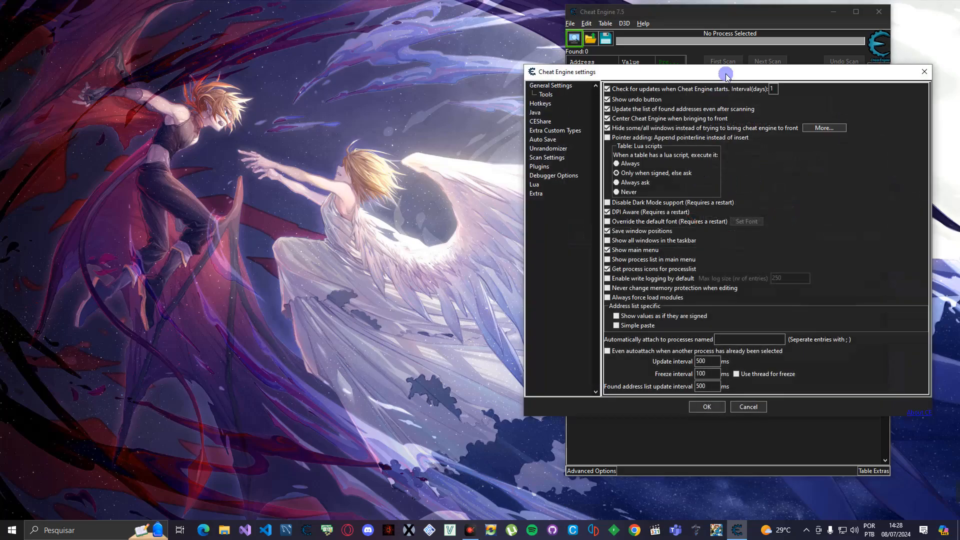
pyautogui.moveTo(724, 73); pyautogui.dragTo(545, 106)
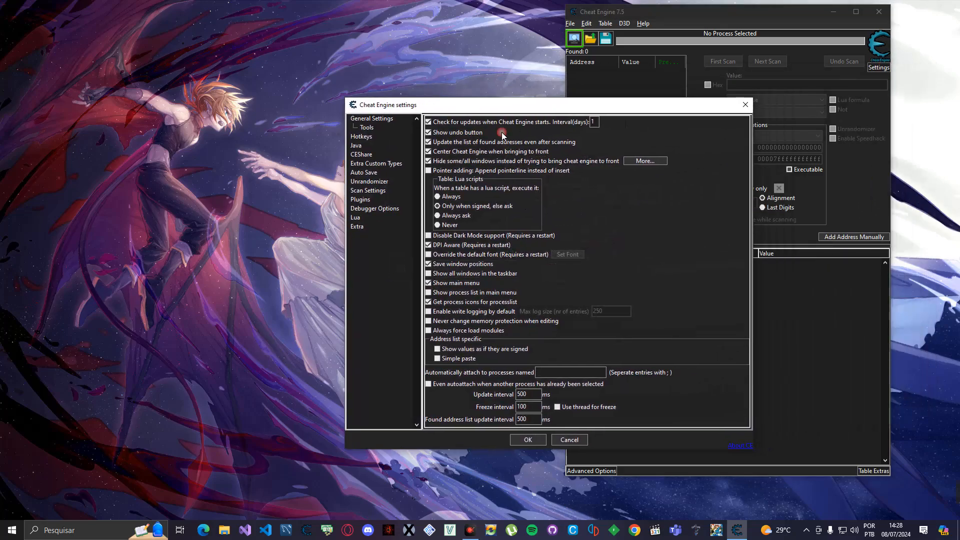
pyautogui.click(373, 119)
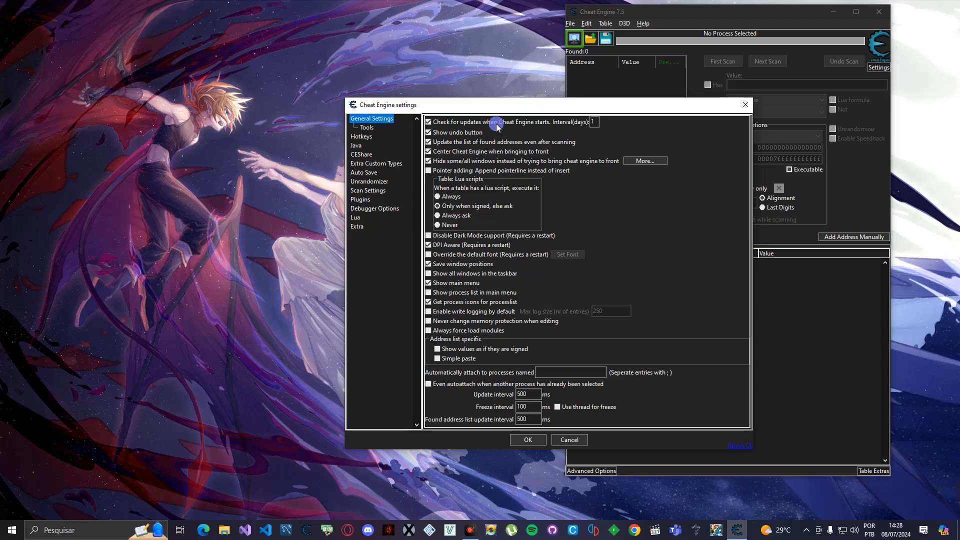
pyautogui.click(594, 122)
pyautogui.doubleClick(594, 122)
pyautogui.press('BackSpace')
pyautogui.write('1')
pyautogui.click(485, 123)
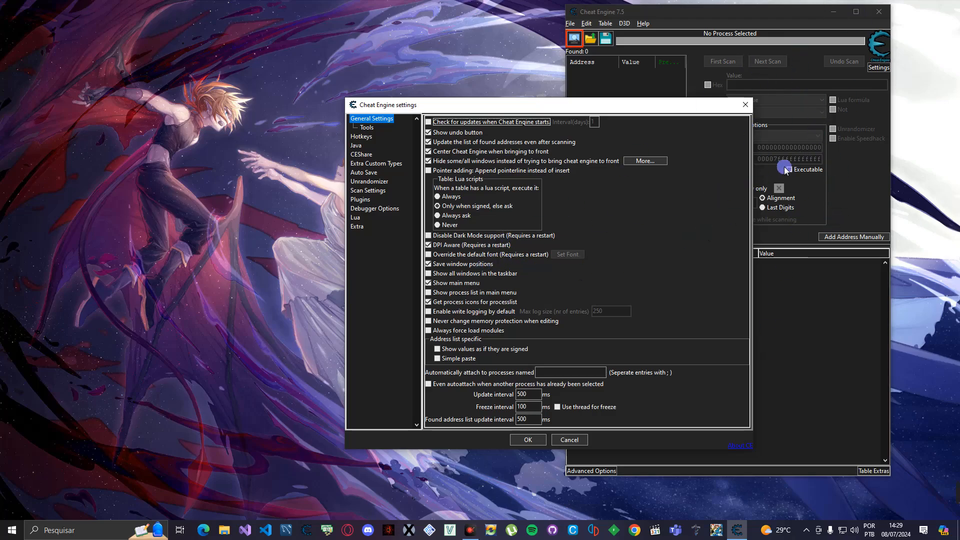
# Enable overriding the default font in General Settings and choose Comic Sans MS as the replacement font
pyautogui.click(442, 235)
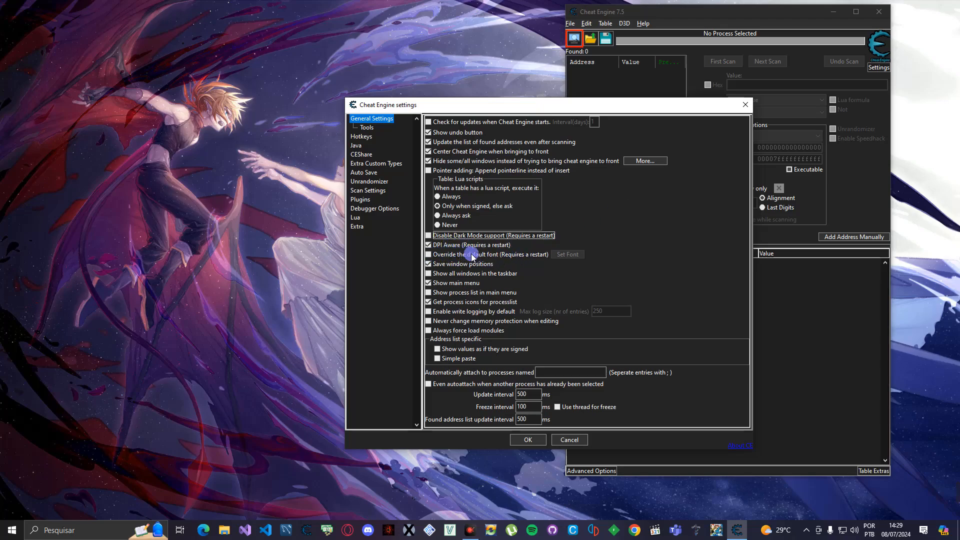
pyautogui.click(486, 256)
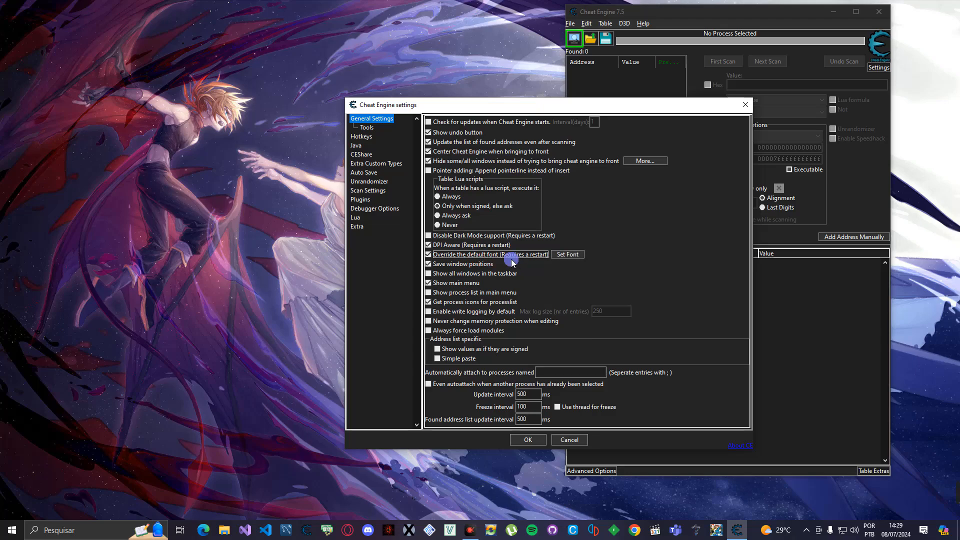
pyautogui.click(565, 256)
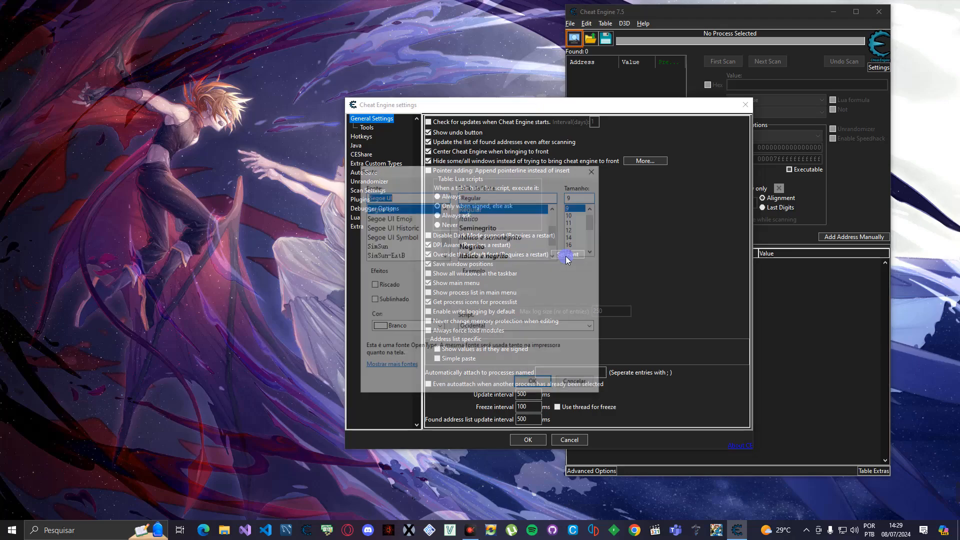
pyautogui.click(726, 64)
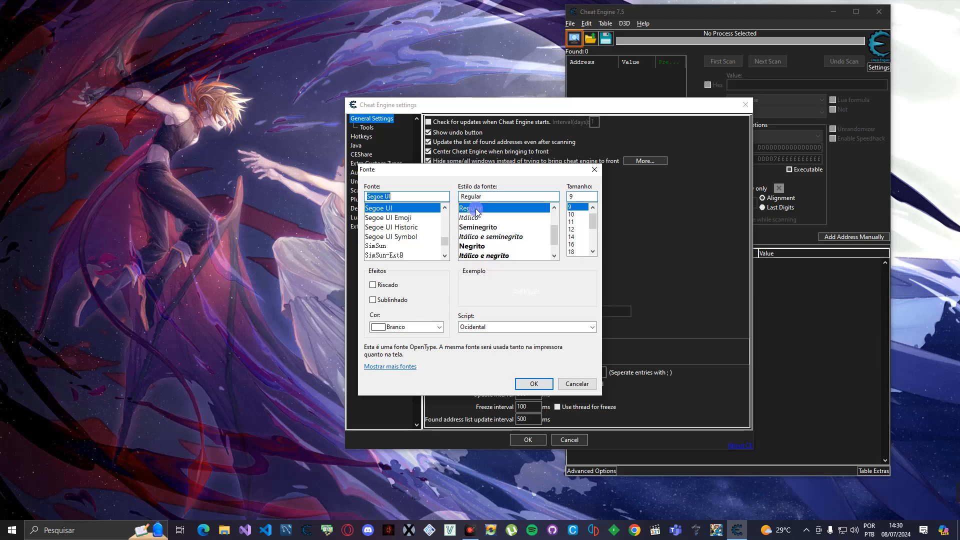
pyautogui.write('cmi')
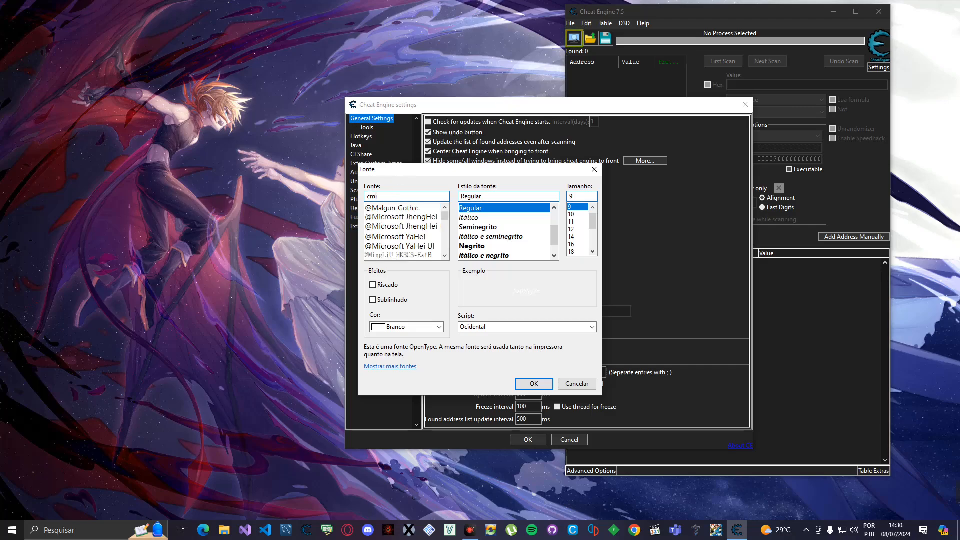
pyautogui.press('BackSpace')
pyautogui.press('BackSpace')
pyautogui.write('omi')
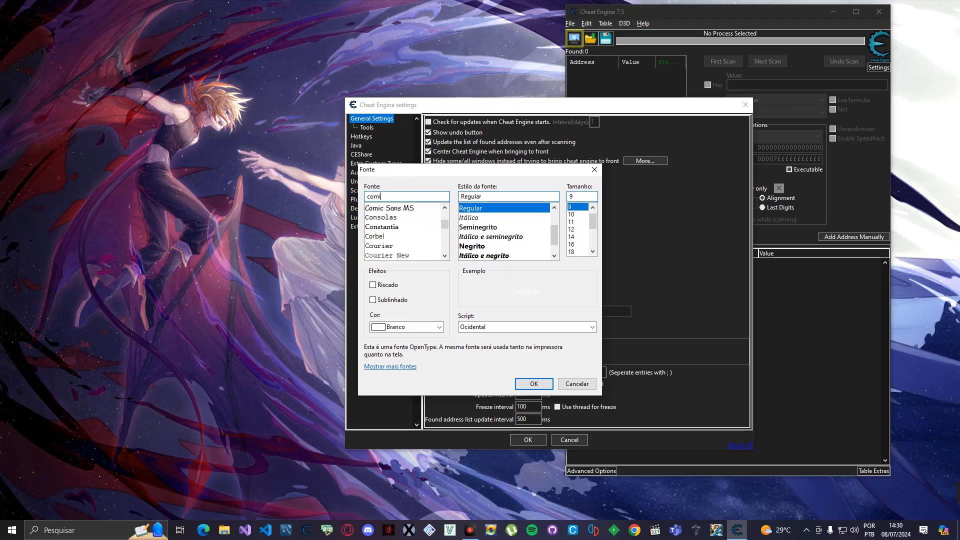
pyautogui.click(398, 207)
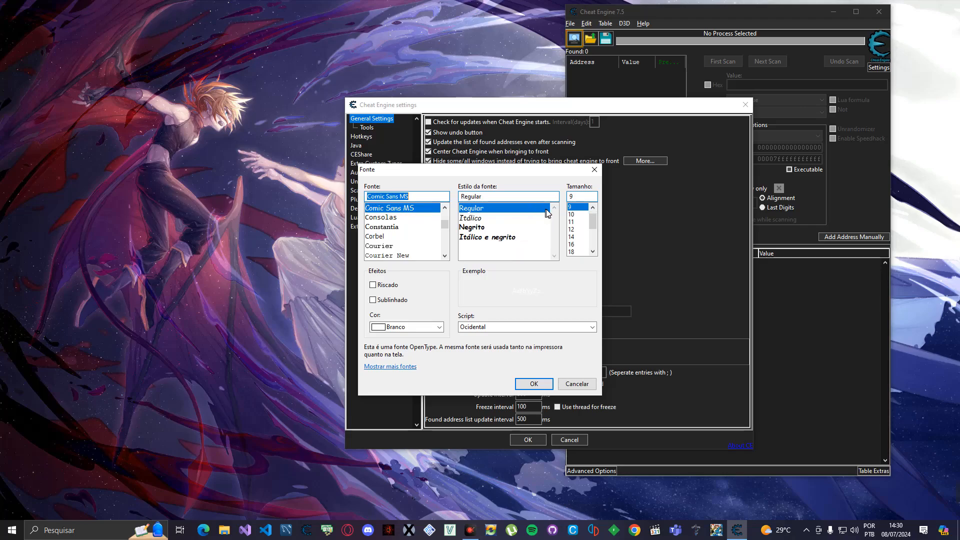
# Set the override font's size to 10 and its colour to Cinza, and apply the font
pyautogui.click(571, 214)
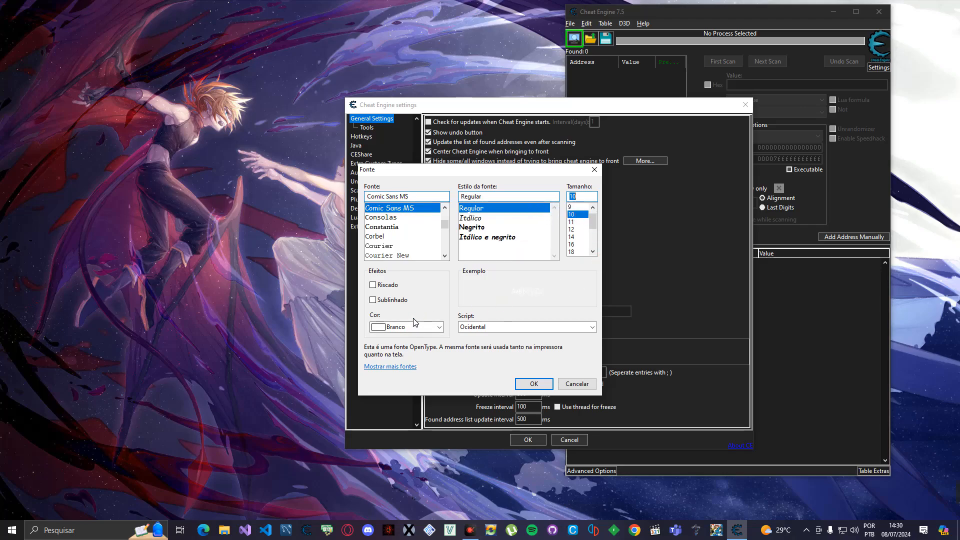
pyautogui.click(439, 328)
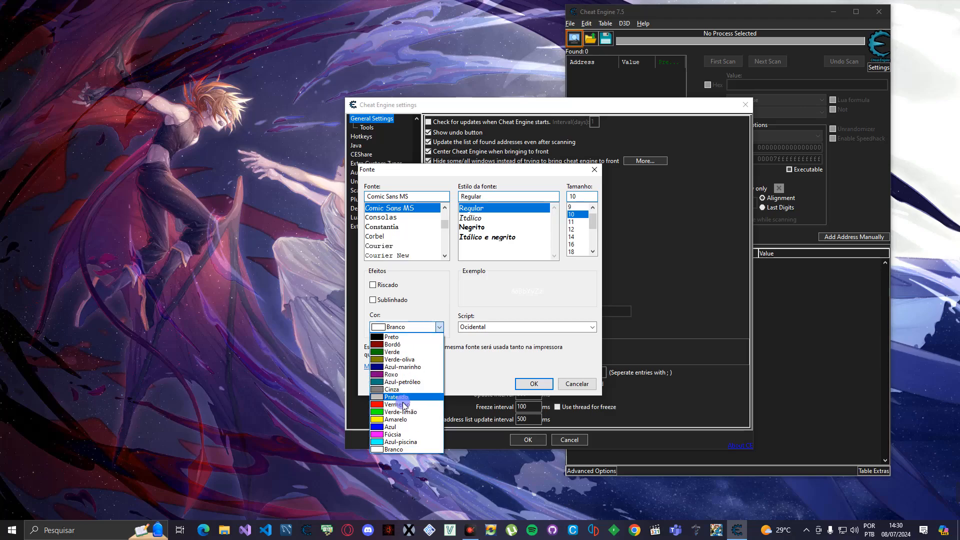
pyautogui.click(392, 389)
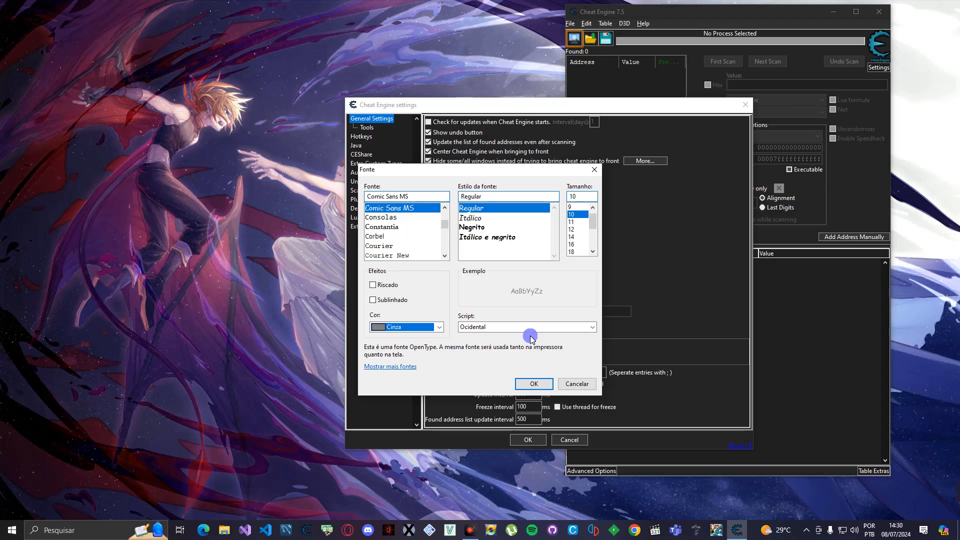
pyautogui.click(533, 383)
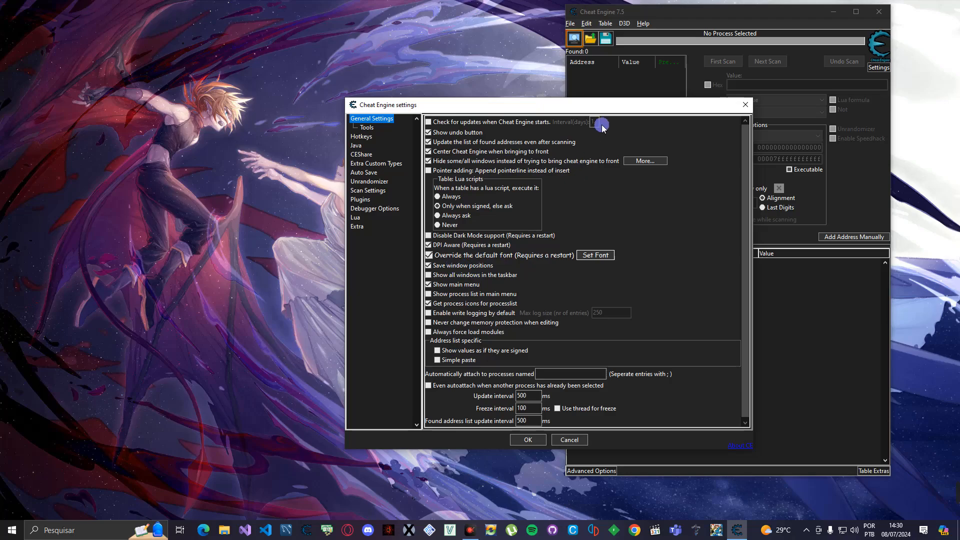
pyautogui.moveTo(634, 106); pyautogui.dragTo(380, 52)
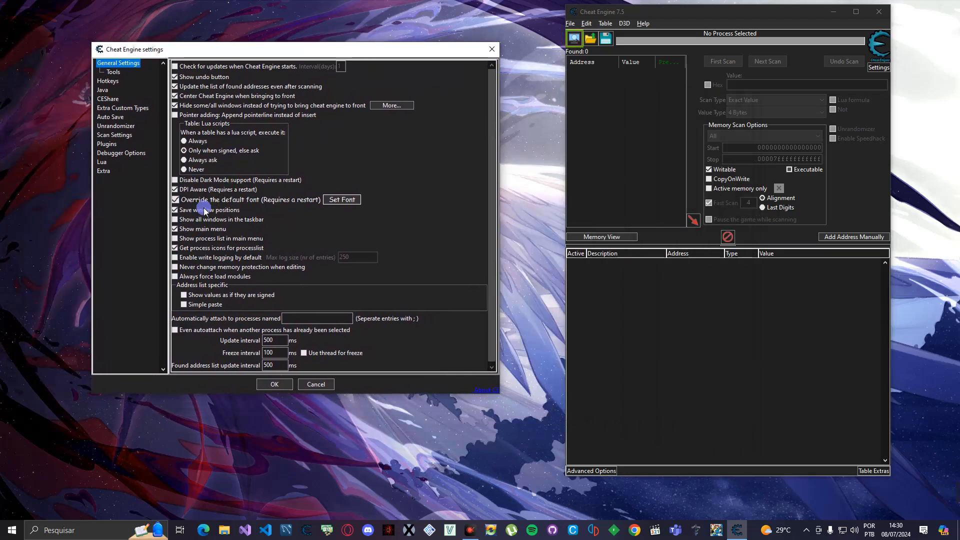
pyautogui.click(302, 49)
pyautogui.moveTo(306, 54); pyautogui.dragTo(258, 48)
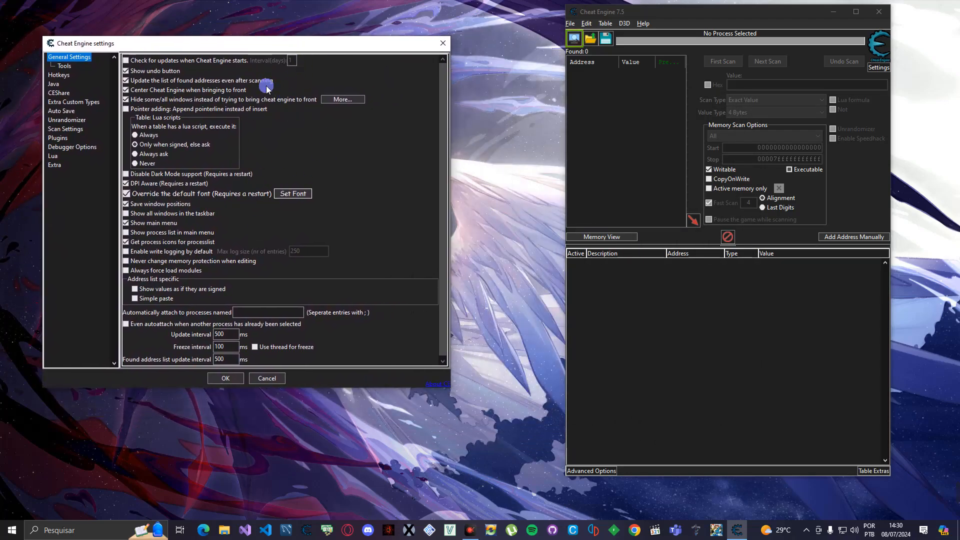
pyautogui.moveTo(274, 45)
pyautogui.mouseDown()
pyautogui.moveTo(277, 33)
pyautogui.moveTo(290, 37)
pyautogui.moveTo(287, 56)
pyautogui.mouseUp()
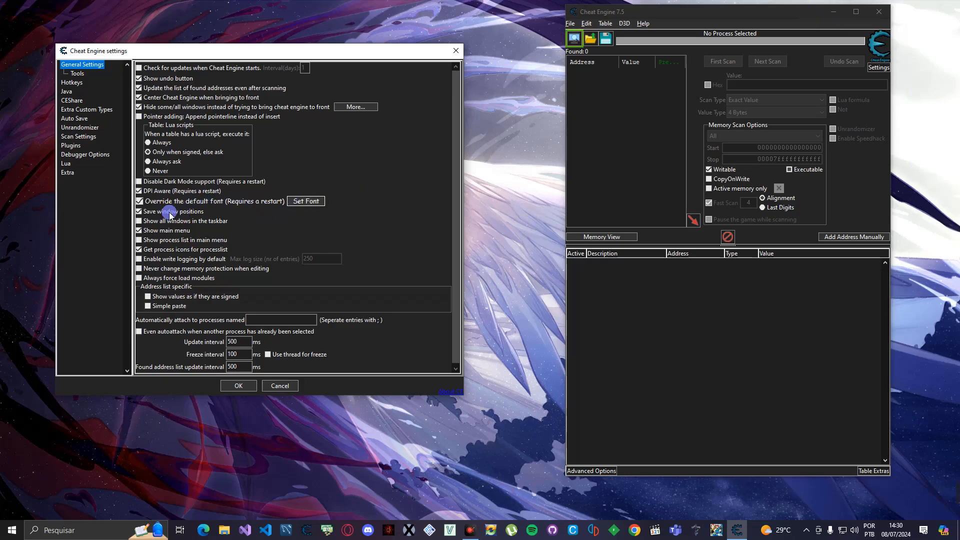
# Enable showing all windows in the taskbar and save the Cheat Engine settings
pyautogui.moveTo(294, 54); pyautogui.dragTo(552, 88)
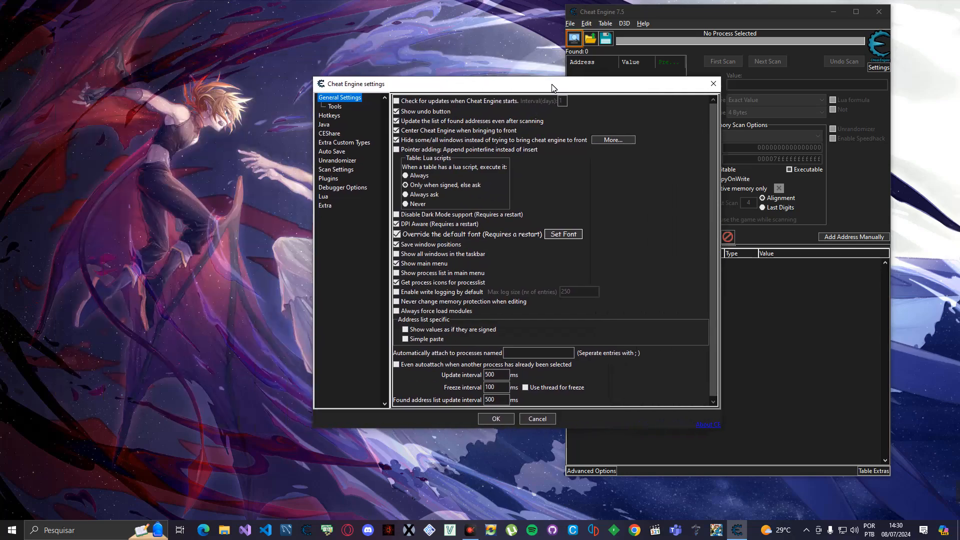
pyautogui.click(421, 255)
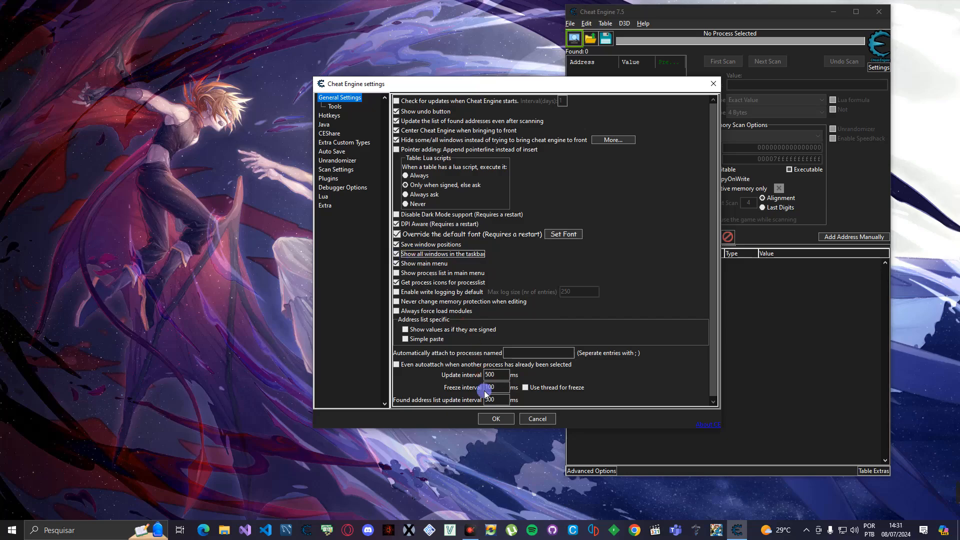
pyautogui.click(495, 420)
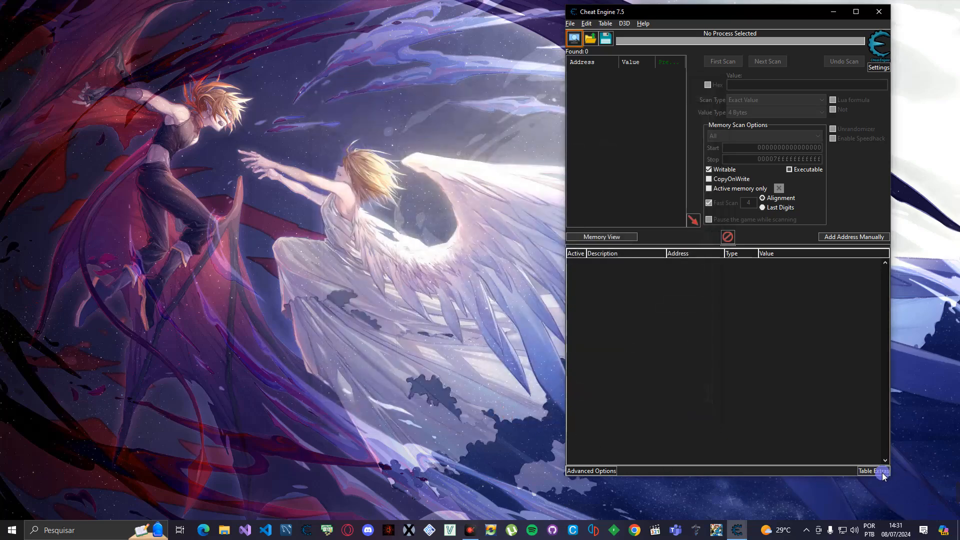
# Open the table's Comments window beside the main window, reopen the settings, and check the separate window previews in the taskbar
pyautogui.click(879, 472)
pyautogui.moveTo(486, 204); pyautogui.dragTo(377, 204)
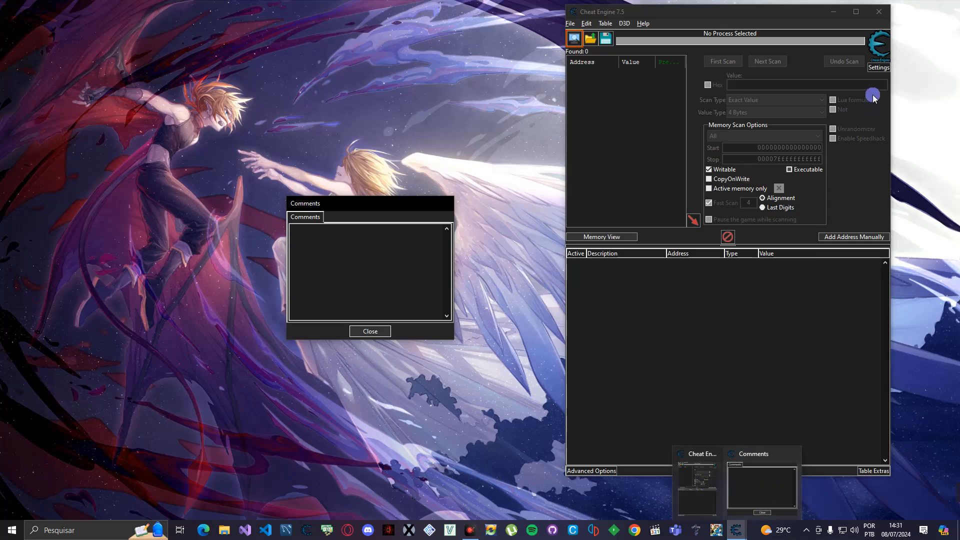
pyautogui.click(881, 69)
pyautogui.click(882, 71)
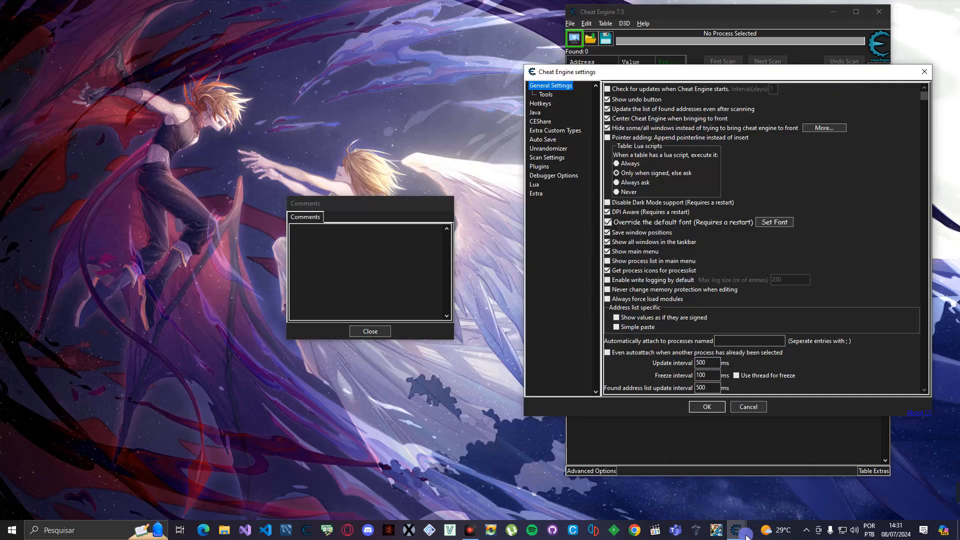
pyautogui.moveTo(745, 536)
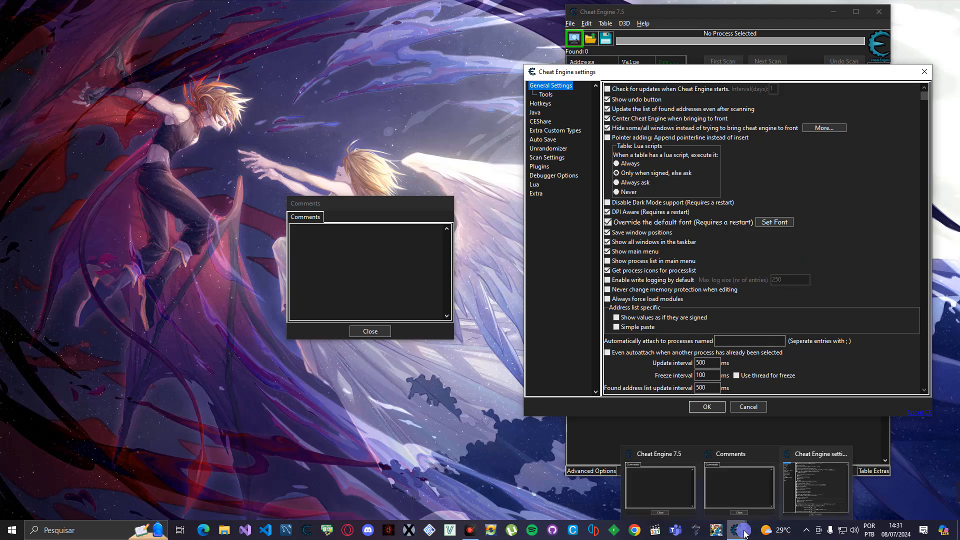
# Turn off showing all windows in the taskbar in the General Settings
pyautogui.click(644, 243)
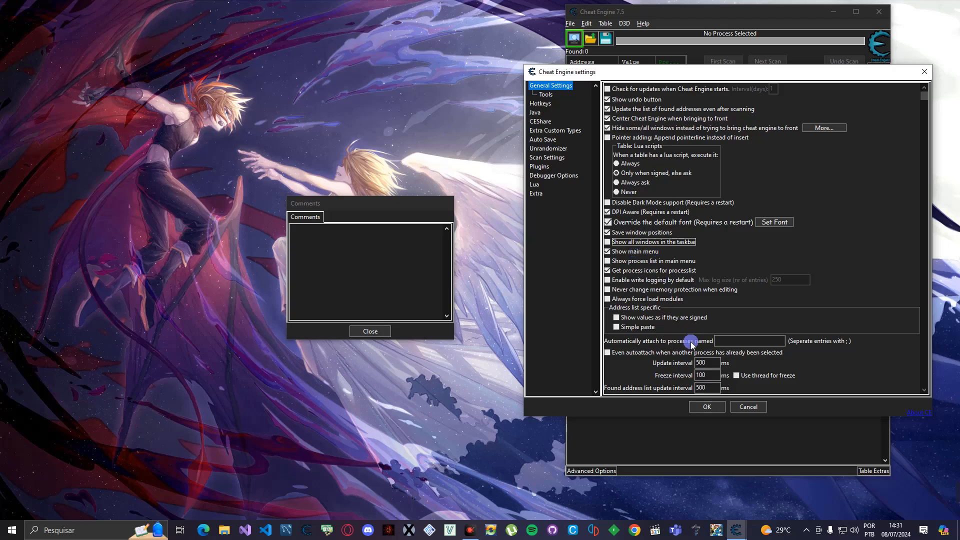
pyautogui.moveTo(797, 72); pyautogui.dragTo(690, 102)
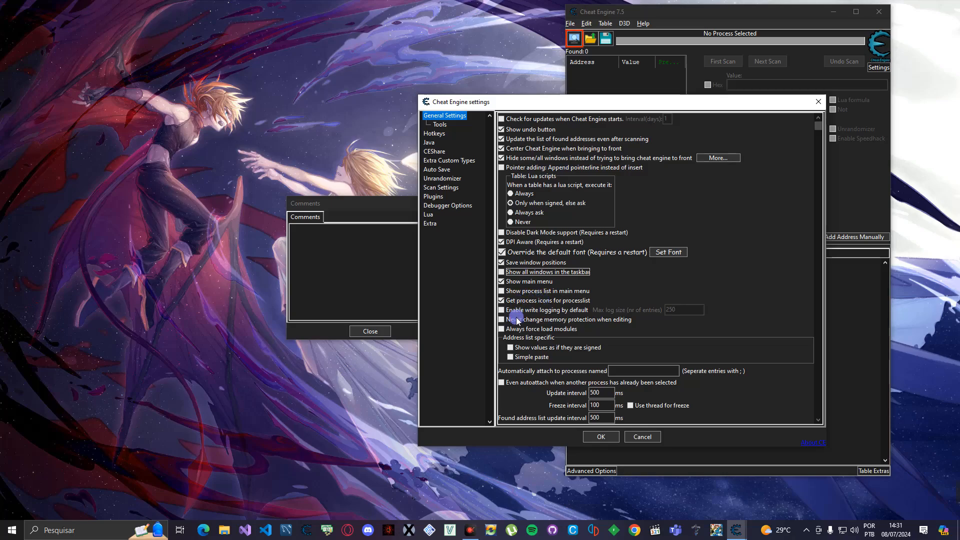
pyautogui.scroll(-1, 647, 383)
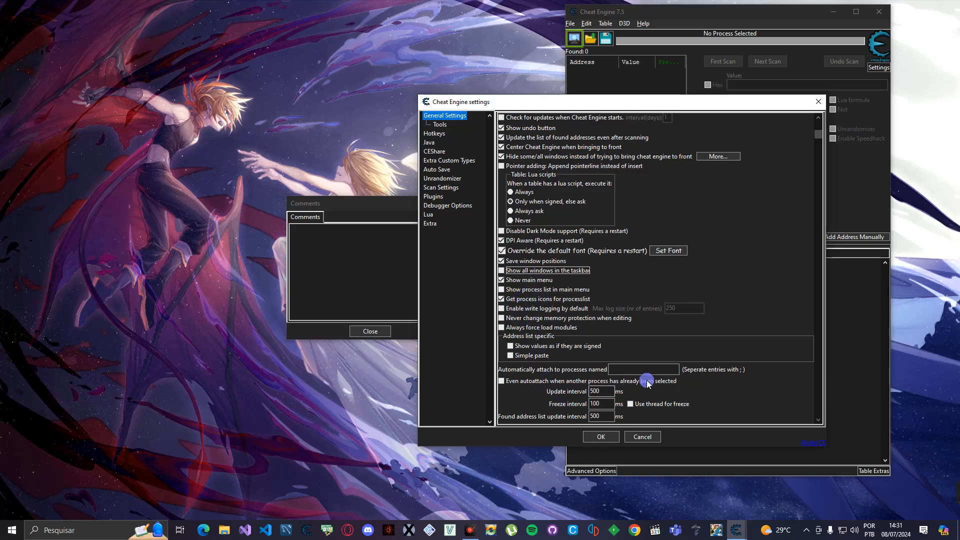
# Assign the hotkey Ctrl+numeric 1 to the Next Scan-Changed Value function
pyautogui.click(435, 134)
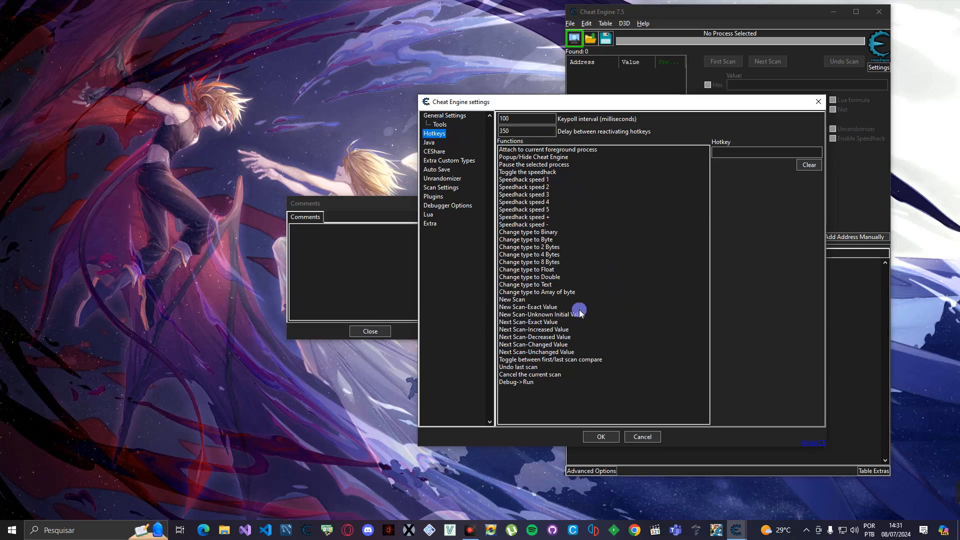
pyautogui.click(682, 344)
pyautogui.click(742, 153)
pyautogui.press('ctrl+KP_1')
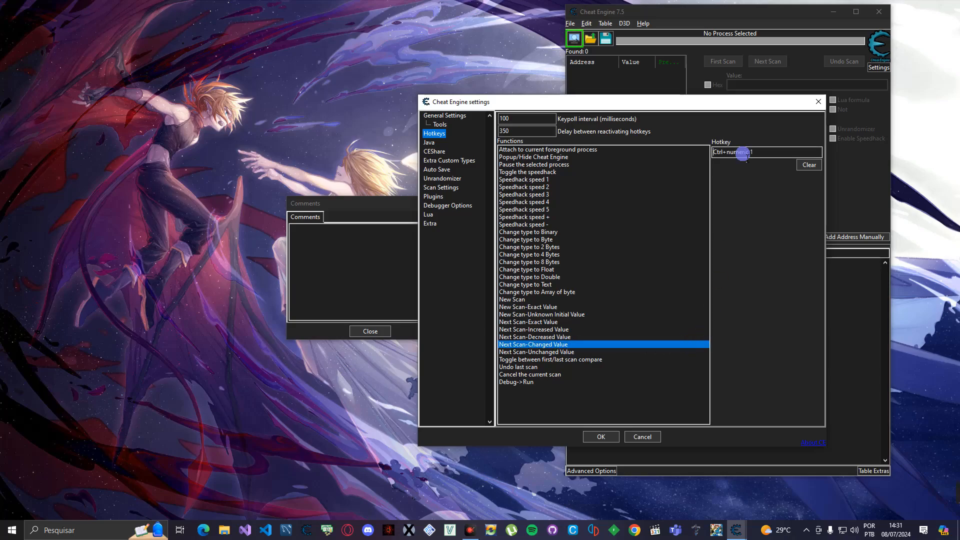
# Assign the hotkey Ctrl+numeric 2 to the Next Scan-Unchanged Value function
pyautogui.click(690, 352)
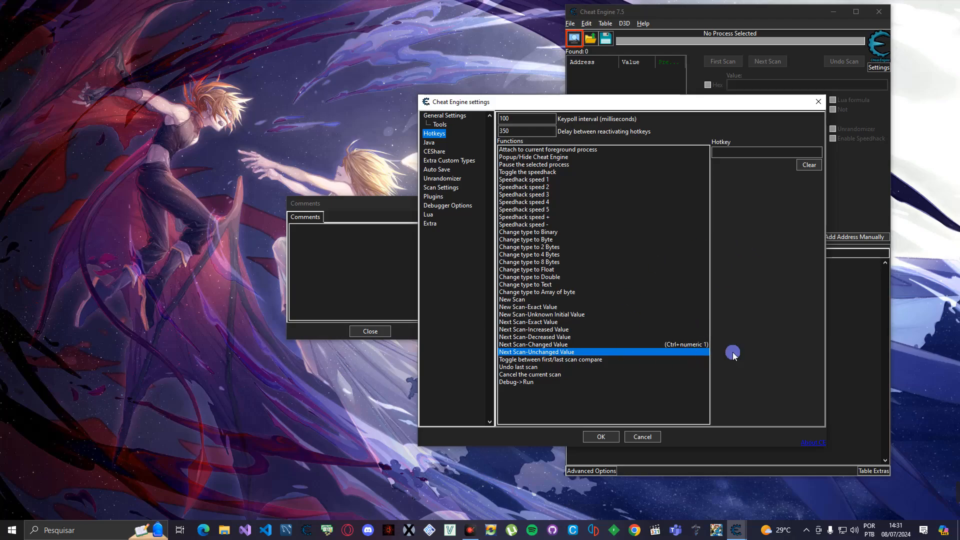
pyautogui.click(732, 155)
pyautogui.press('ctrl')
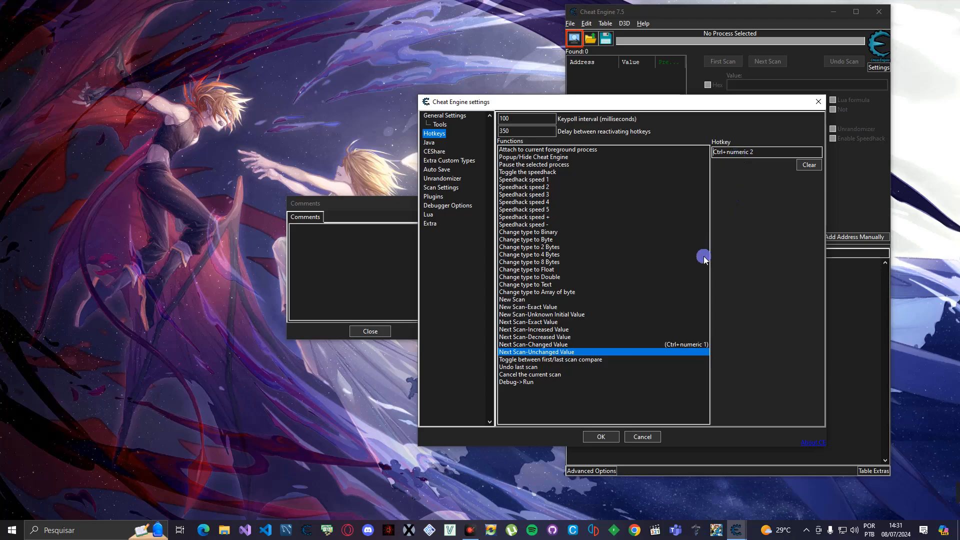
pyautogui.click(767, 151)
pyautogui.click(770, 151)
pyautogui.click(636, 270)
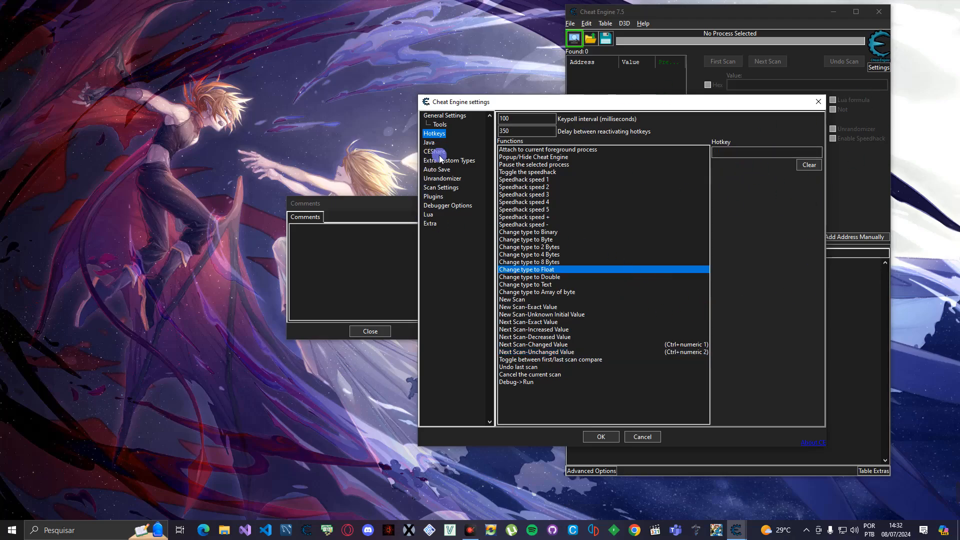
# Examine the Auto Save interval setting without entering a value
pyautogui.click(439, 171)
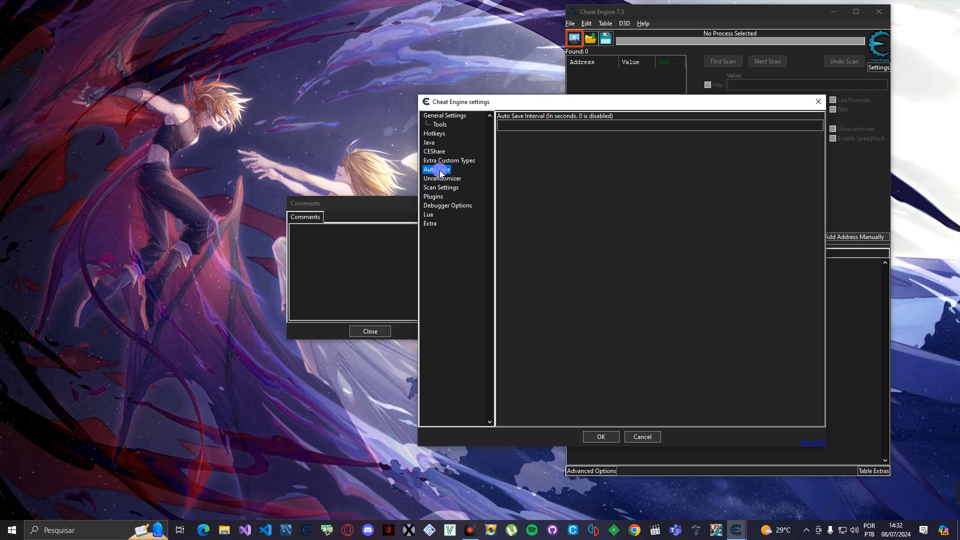
pyautogui.click(560, 131)
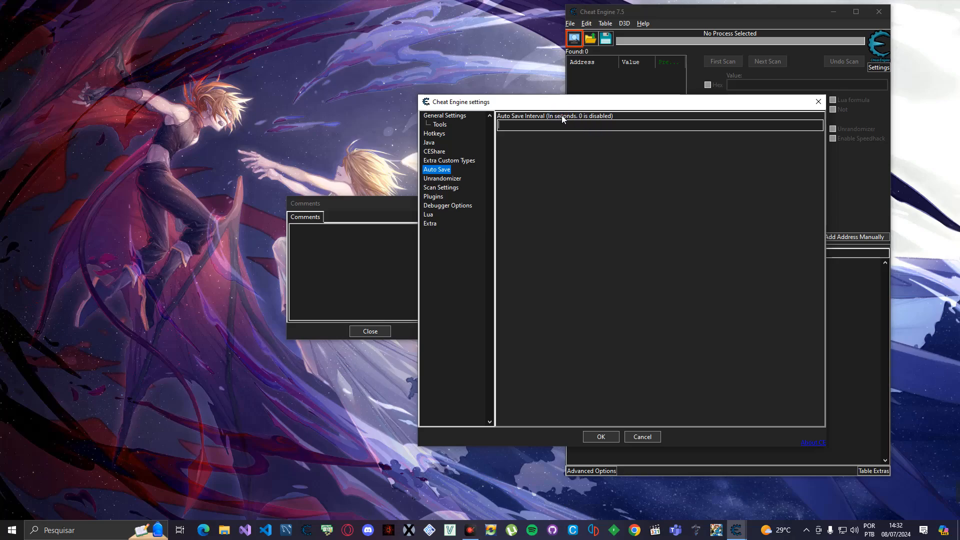
pyautogui.click(570, 118)
# In the Scan Settings, disable skipping memory protected with the Write Combine option and set the thread priority to TimeCritical
pyautogui.click(436, 189)
pyautogui.click(430, 192)
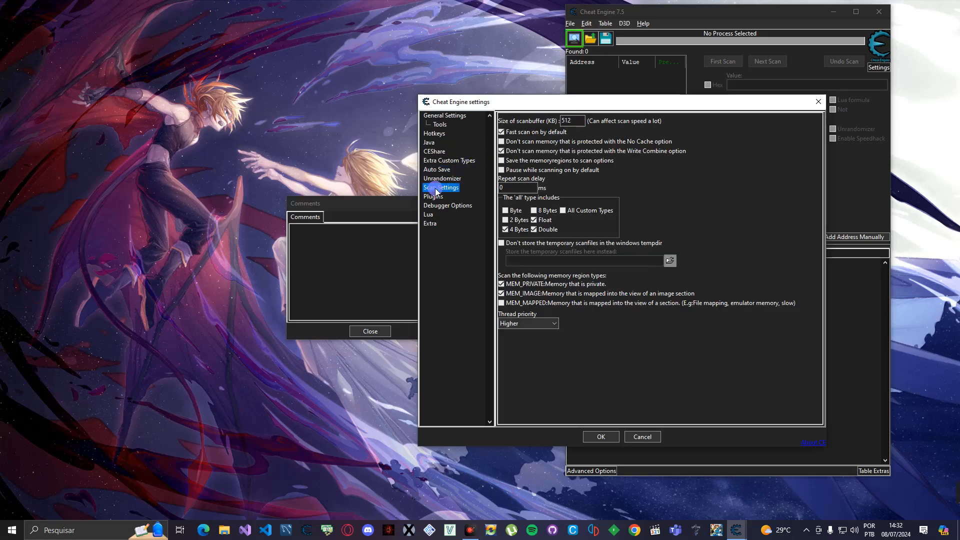
pyautogui.click(533, 132)
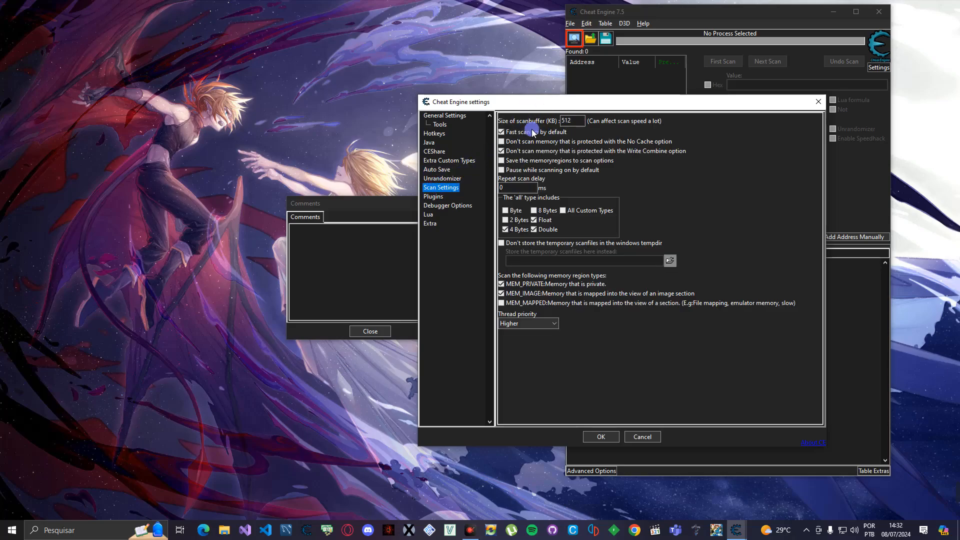
pyautogui.click(506, 151)
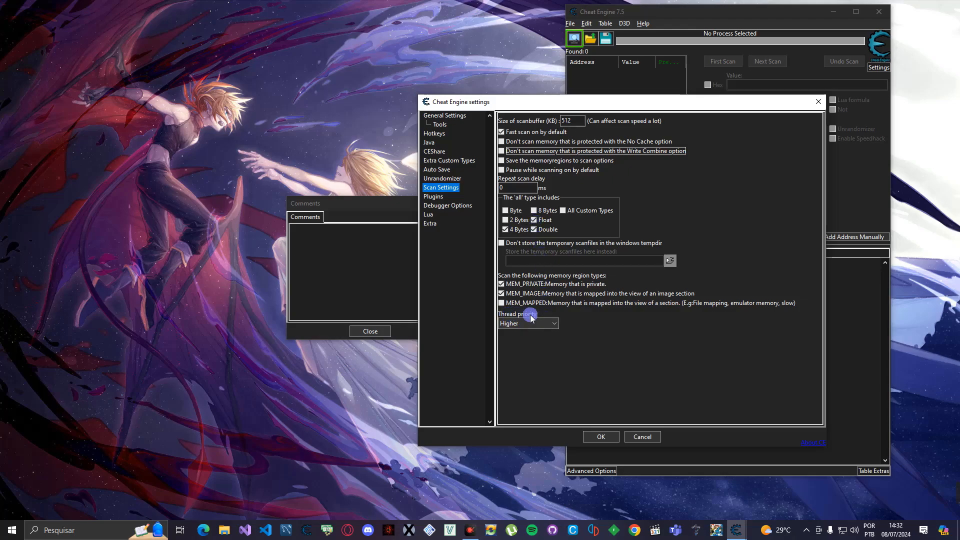
pyautogui.click(547, 323)
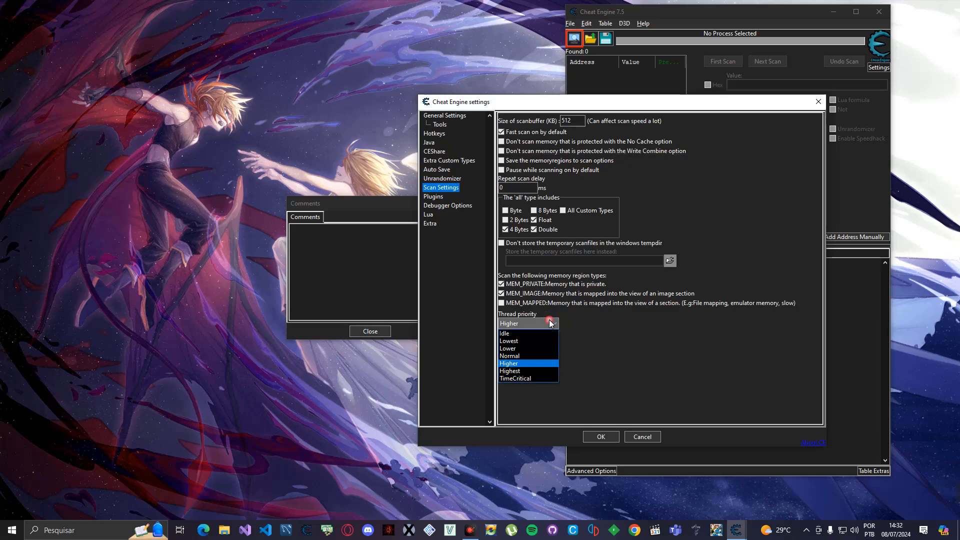
pyautogui.click(530, 379)
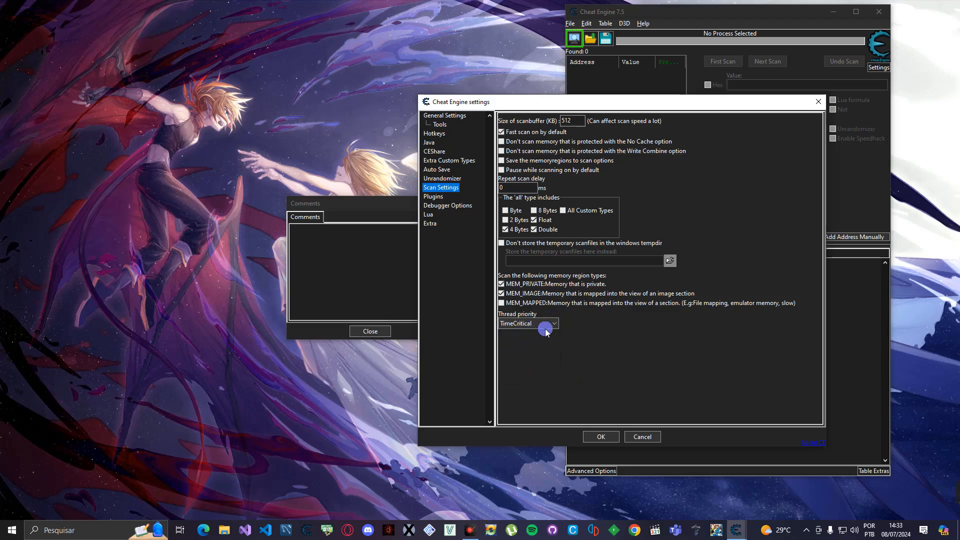
# Choose the VEH Debugger as the debugger method in the Debugger Options
pyautogui.click(438, 198)
pyautogui.click(453, 205)
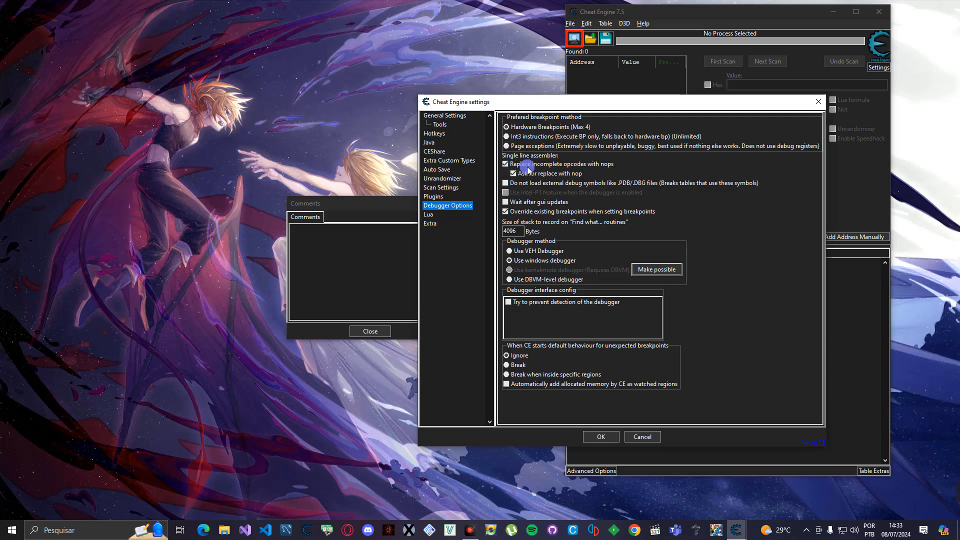
pyautogui.moveTo(528, 170)
pyautogui.click(509, 250)
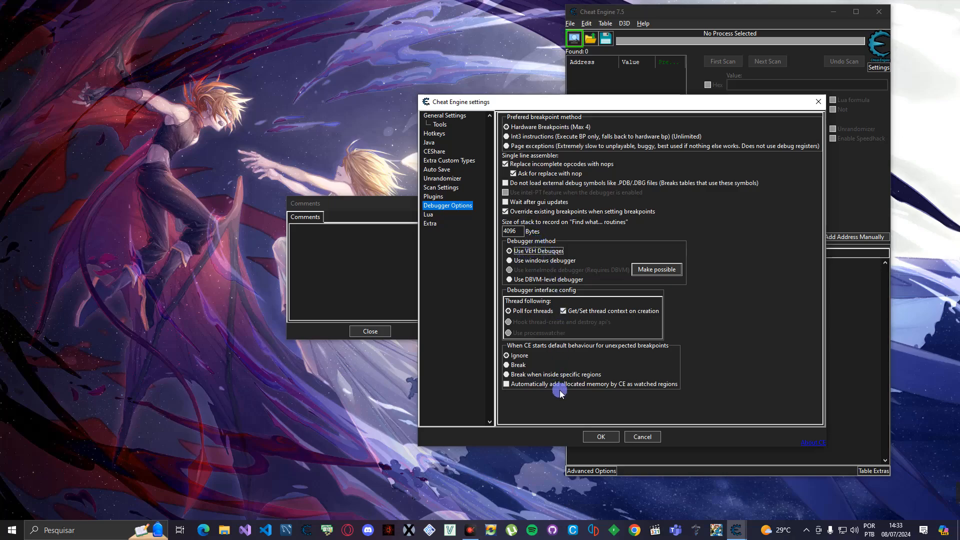
# Review the Lua and Extra settings, save the Cheat Engine settings, and close the Comments window
pyautogui.click(430, 216)
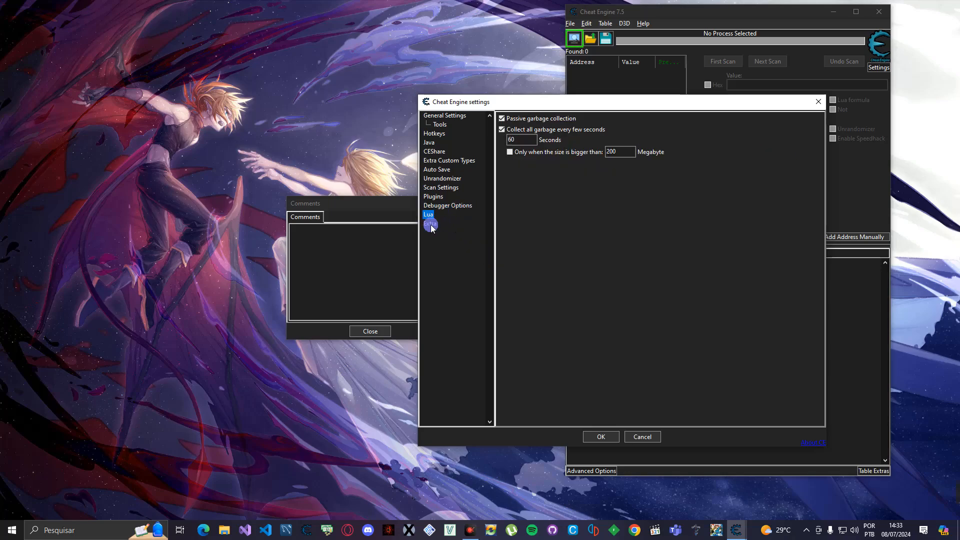
pyautogui.click(430, 224)
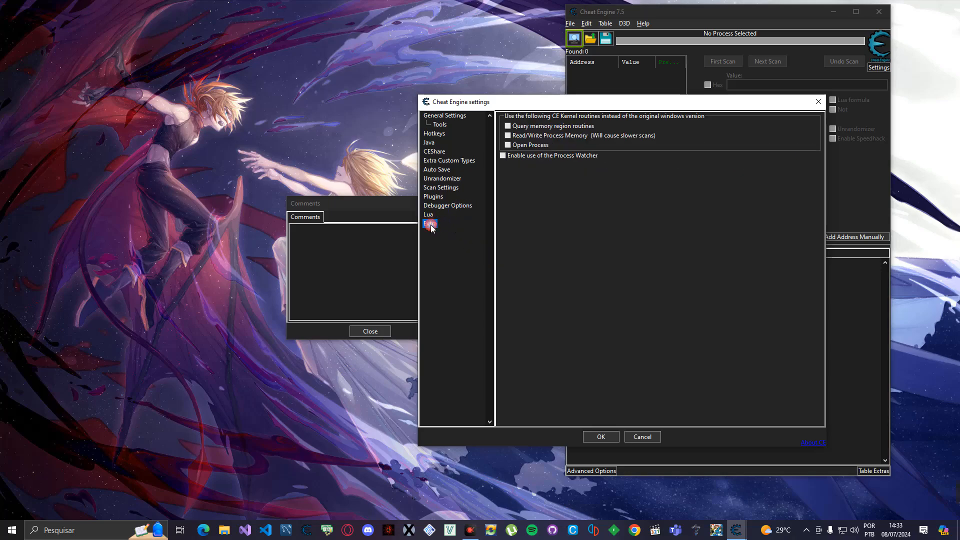
pyautogui.click(601, 436)
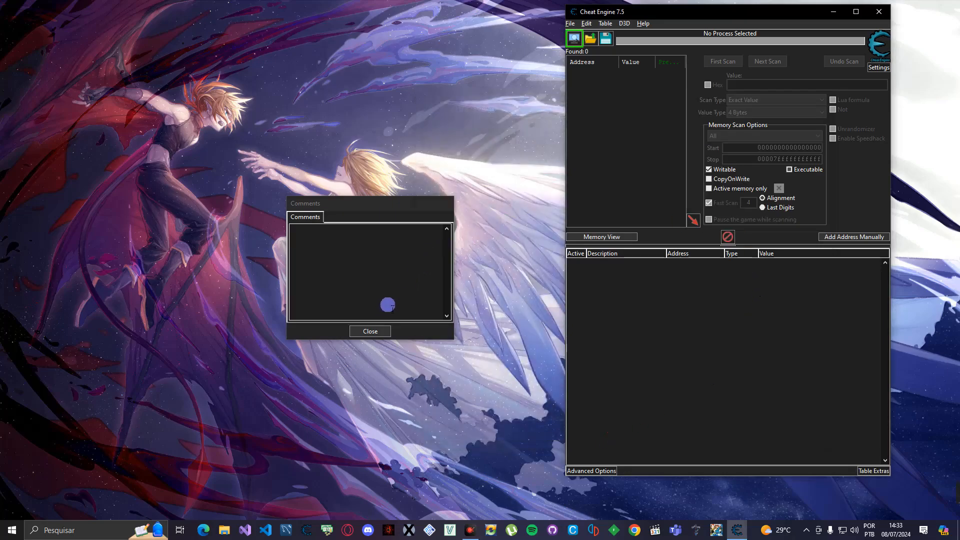
pyautogui.click(369, 331)
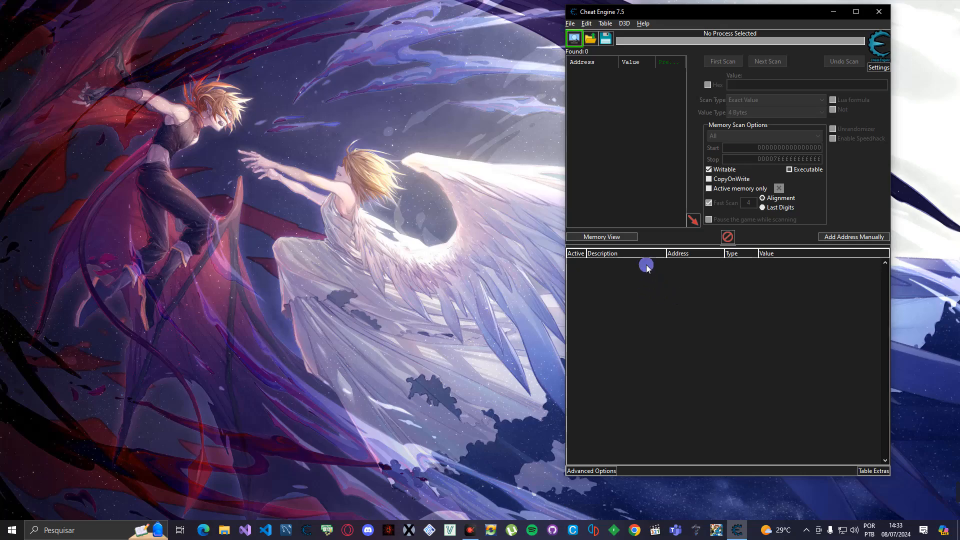
pyautogui.click(619, 150)
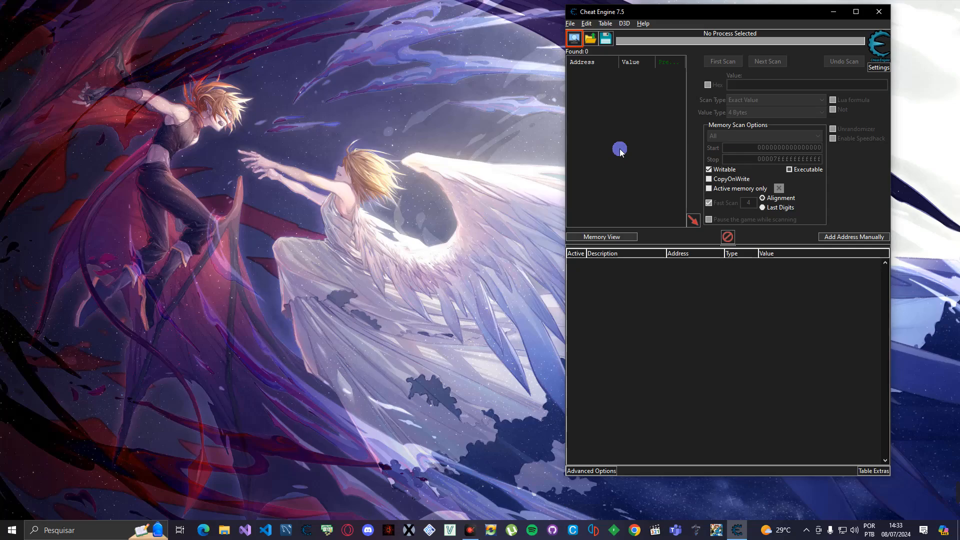